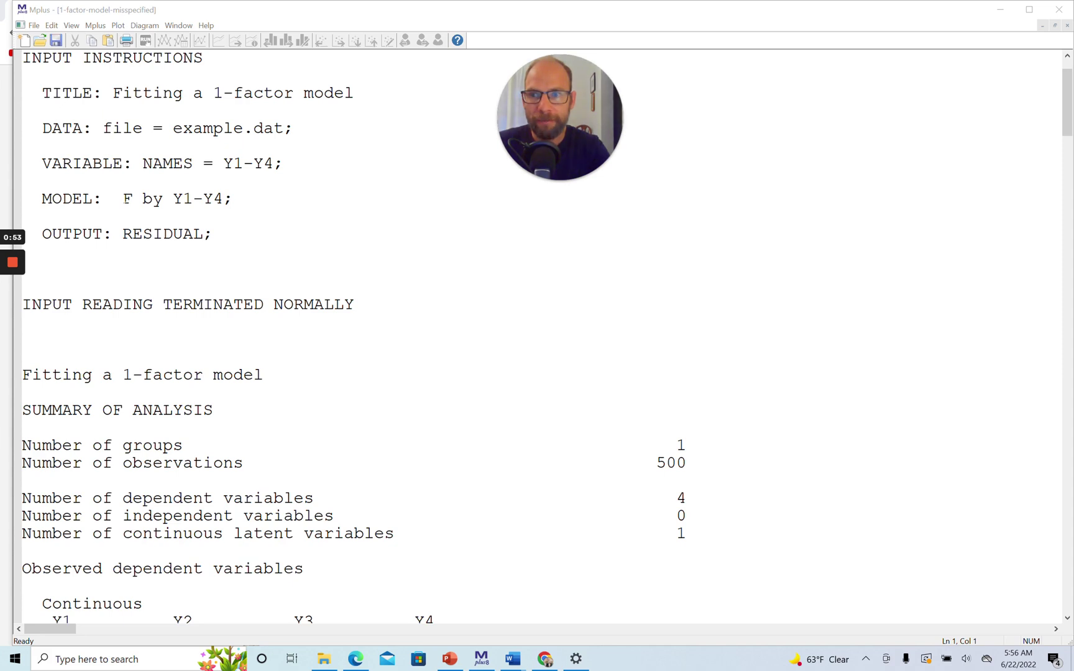
# - Highlight the 'F by Y1-Y4' model statement and the 'OUTPUT: RESIDUAL;' request line
pyautogui.moveTo(122, 199); pyautogui.dragTo(223, 199)
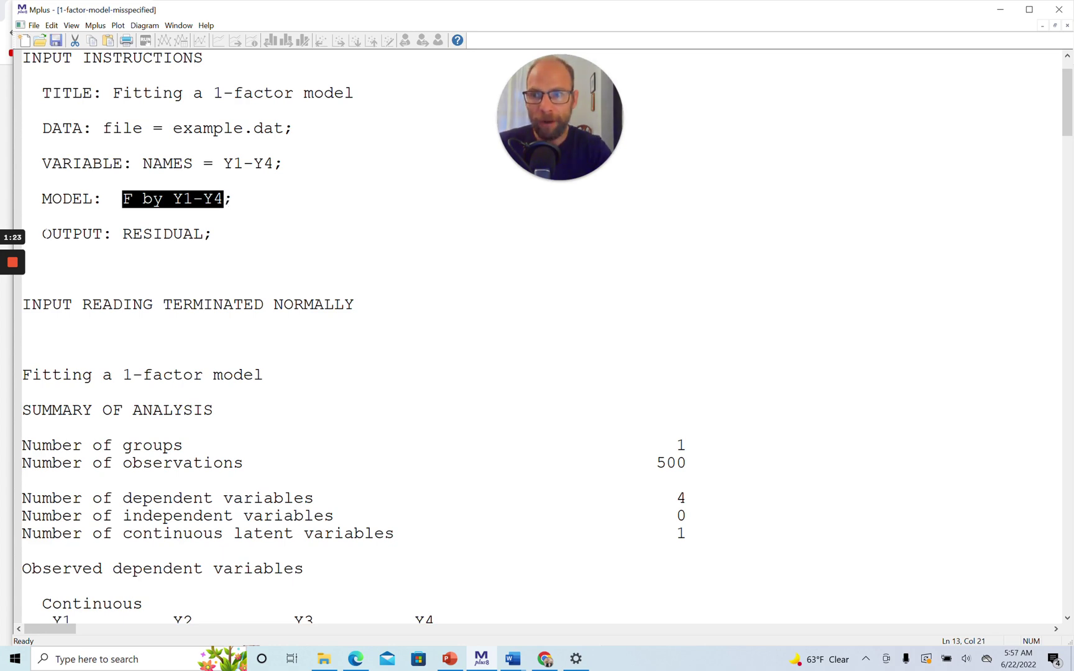
pyautogui.moveTo(43, 233); pyautogui.dragTo(214, 234)
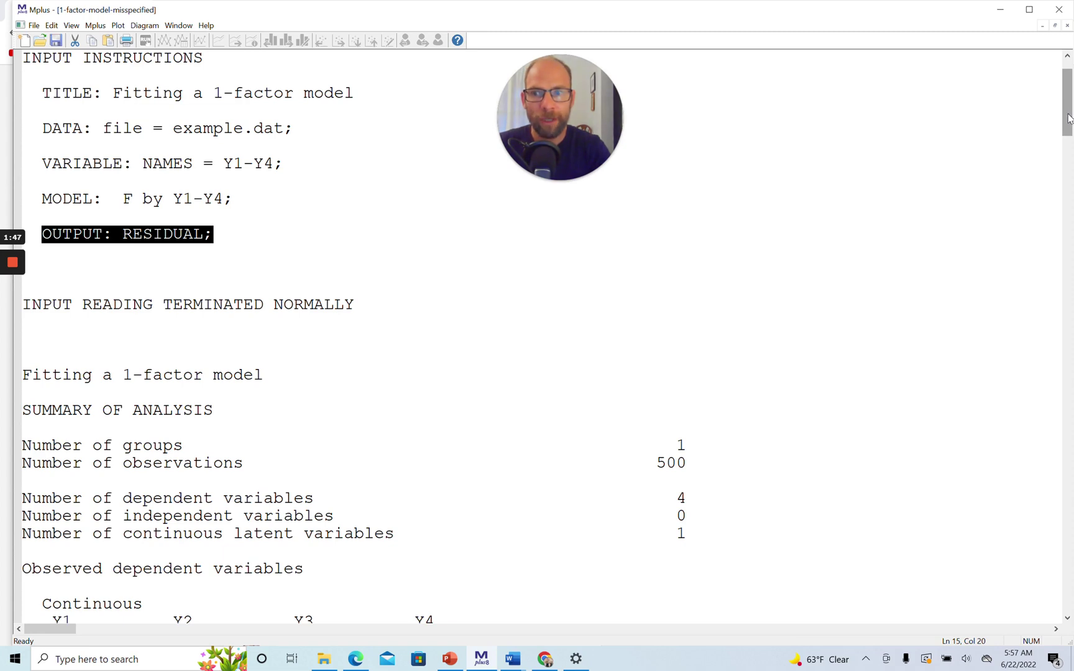
# - Highlight the Number of observations value 500, then scroll down to Model Fit Information
pyautogui.rightClick(1068, 134)
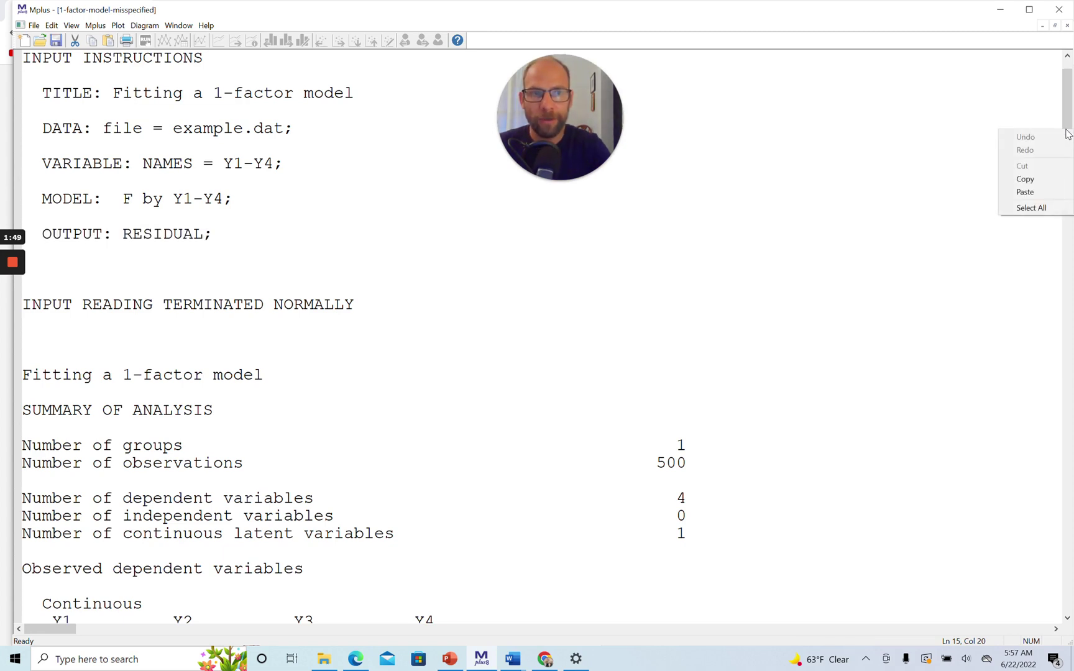
pyautogui.click(1068, 120)
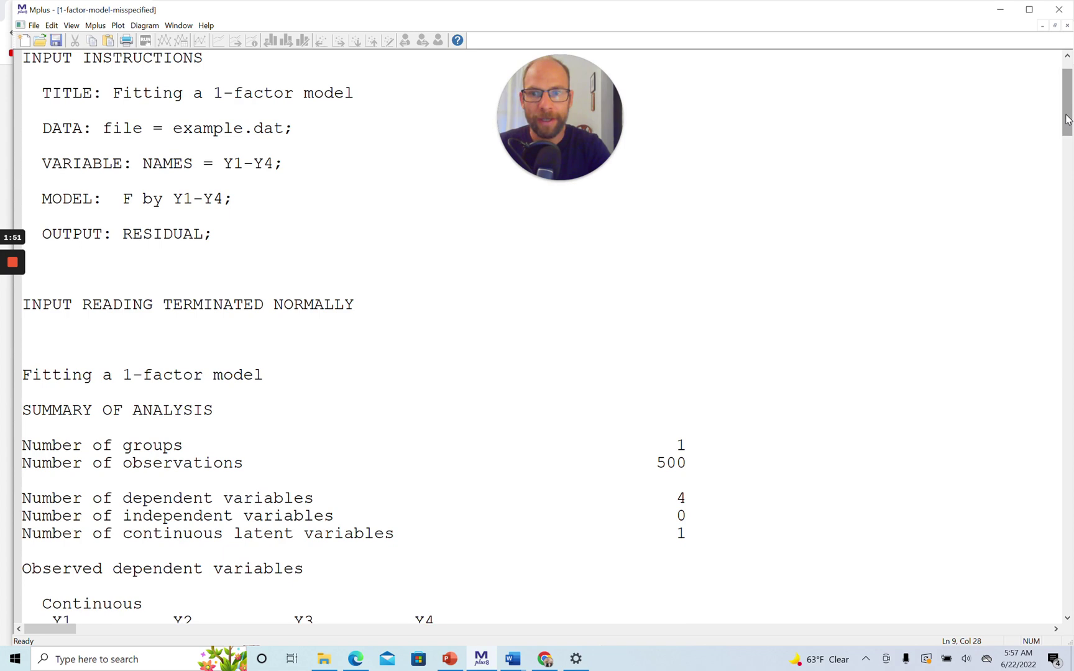
pyautogui.moveTo(1068, 119); pyautogui.dragTo(1068, 142)
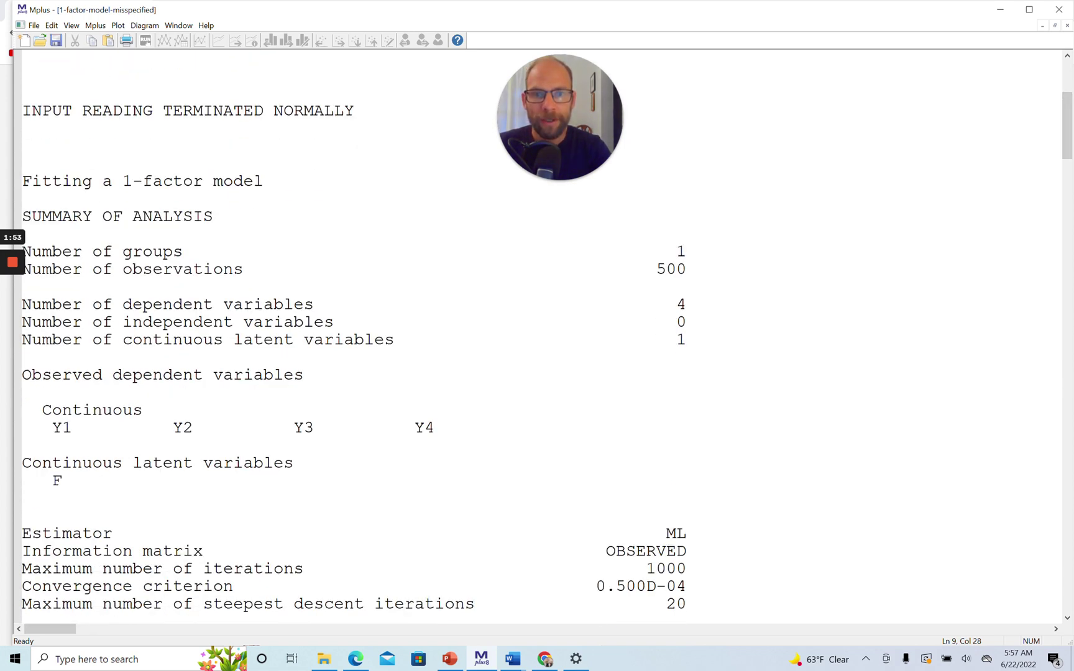
pyautogui.moveTo(656, 269); pyautogui.dragTo(705, 272)
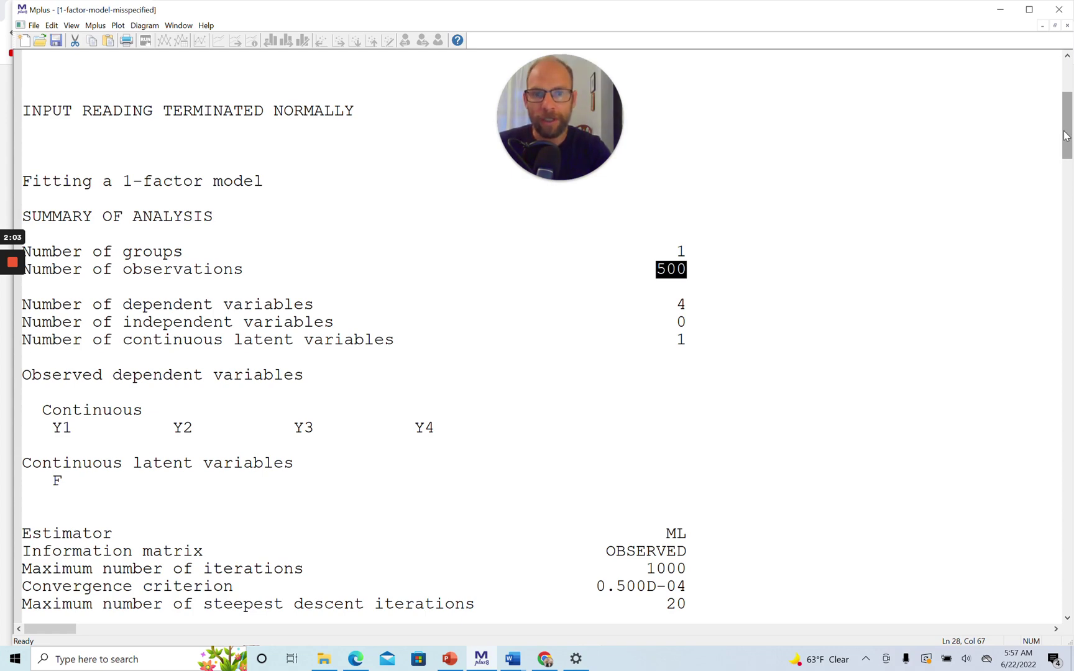
pyautogui.moveTo(1065, 135); pyautogui.dragTo(1066, 246)
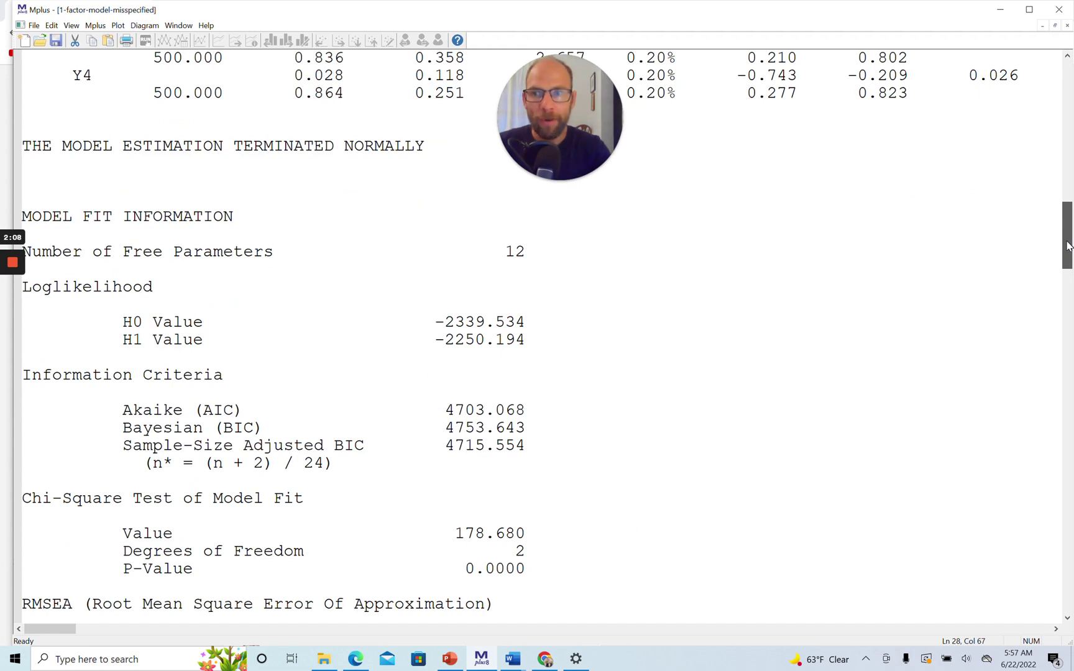
# - Highlight chi-square value 178.680, 2 degrees of freedom and P-Value 0.0000
pyautogui.moveTo(1067, 246); pyautogui.dragTo(1068, 253)
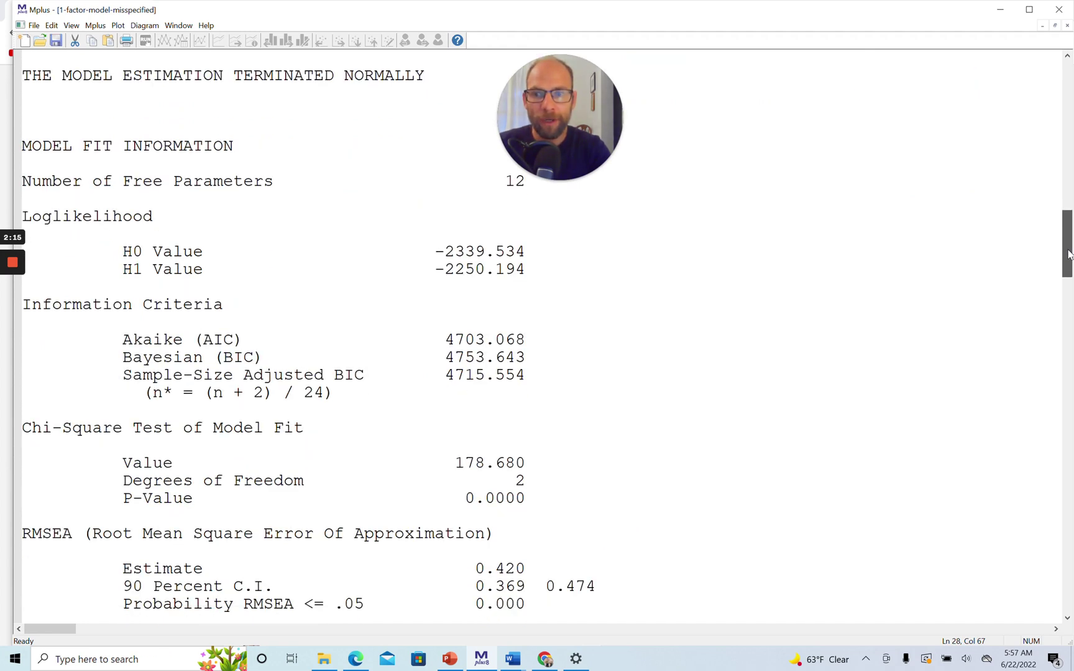
pyautogui.moveTo(1068, 254); pyautogui.dragTo(1070, 269)
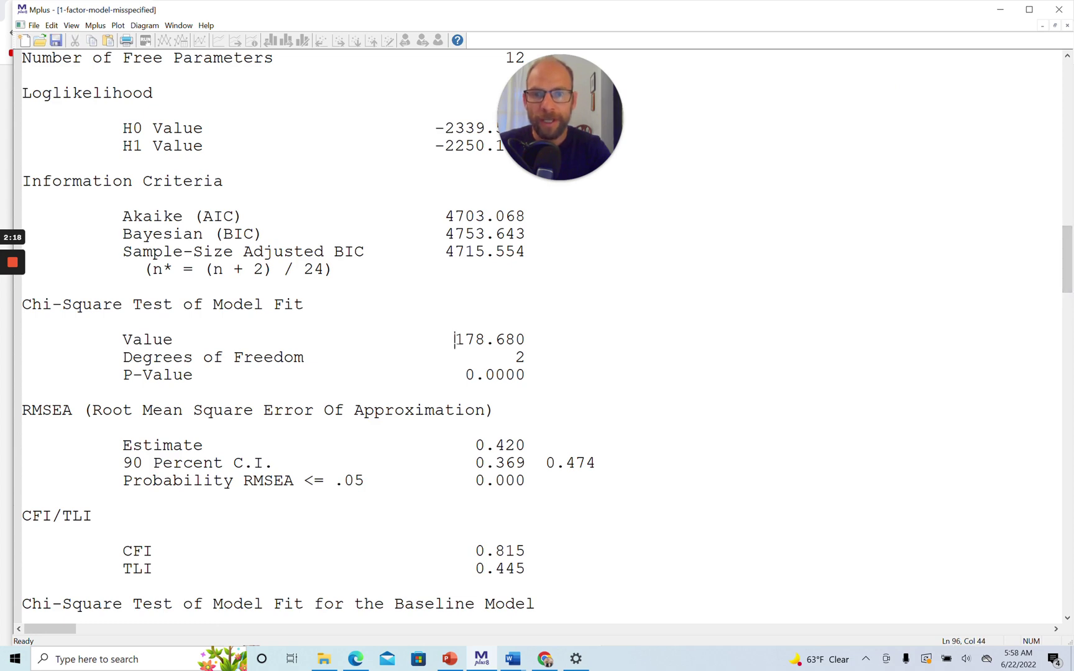
pyautogui.moveTo(454, 340); pyautogui.dragTo(526, 376)
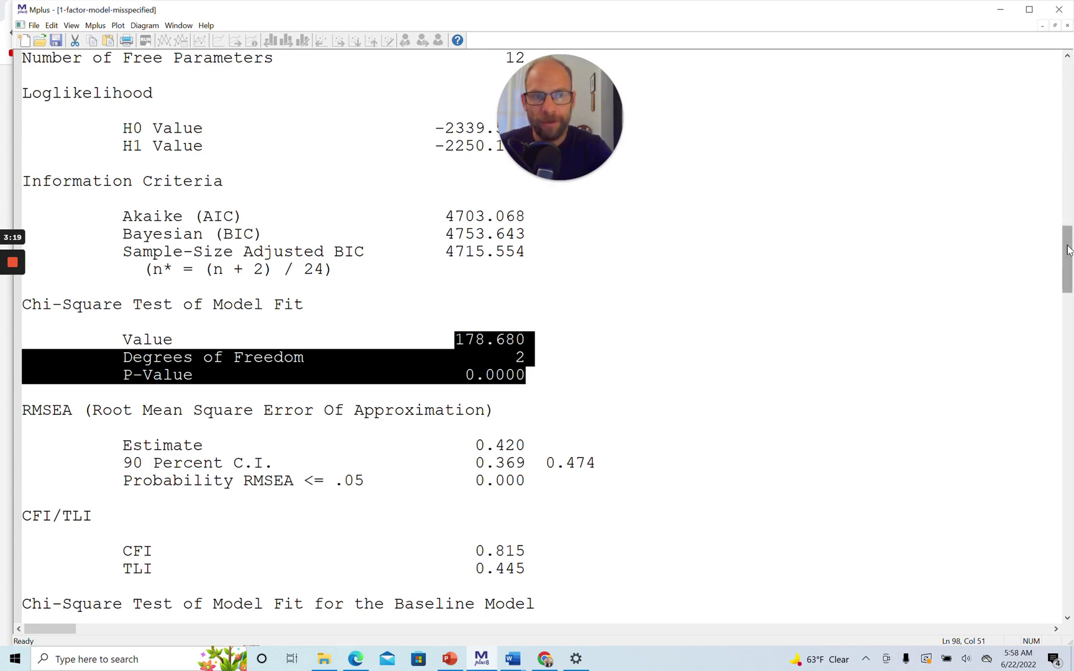
pyautogui.moveTo(1068, 249); pyautogui.dragTo(1070, 275)
# - Highlight the RMSEA estimate 0.420 and the CFI 0.815 and TLI 0.445 values
pyautogui.moveTo(536, 180)
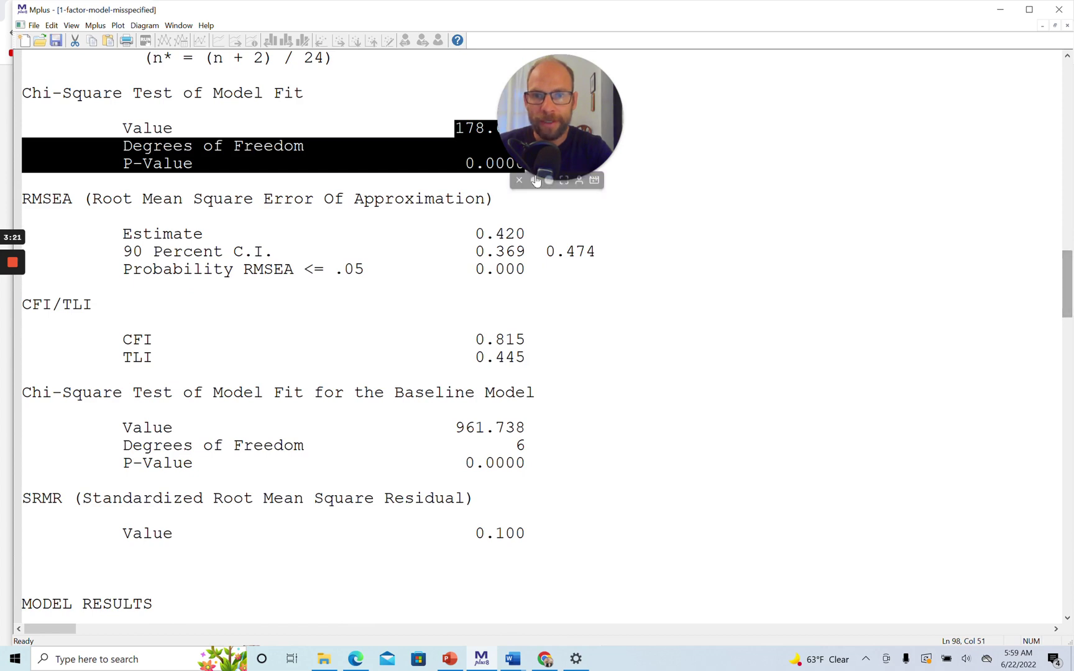
pyautogui.moveTo(475, 234); pyautogui.dragTo(540, 231)
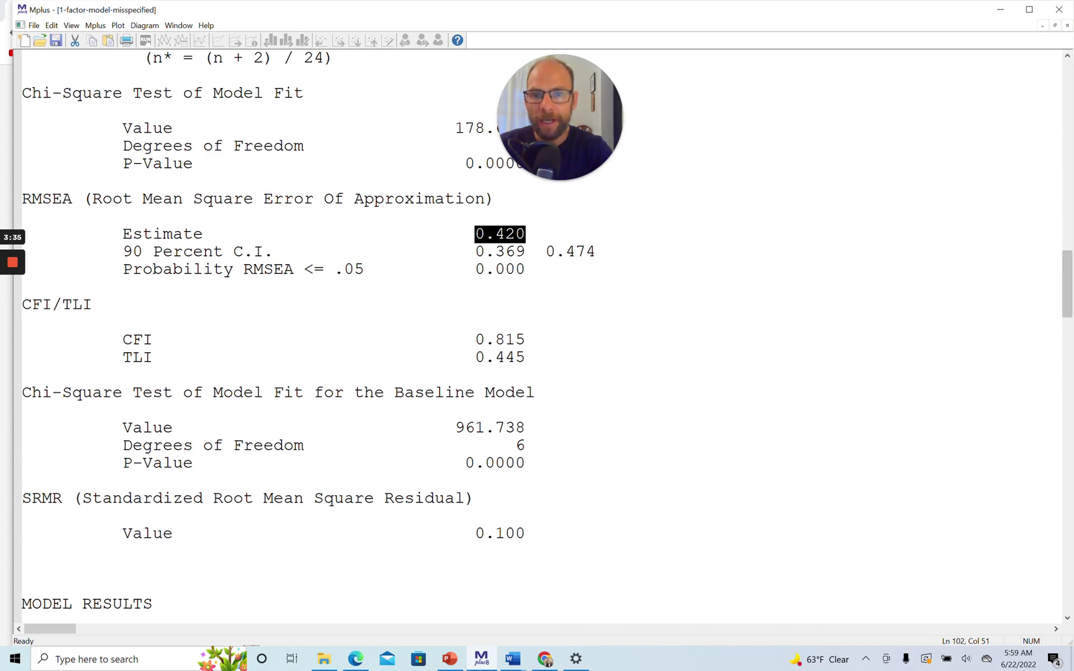
pyautogui.moveTo(475, 338); pyautogui.dragTo(528, 362)
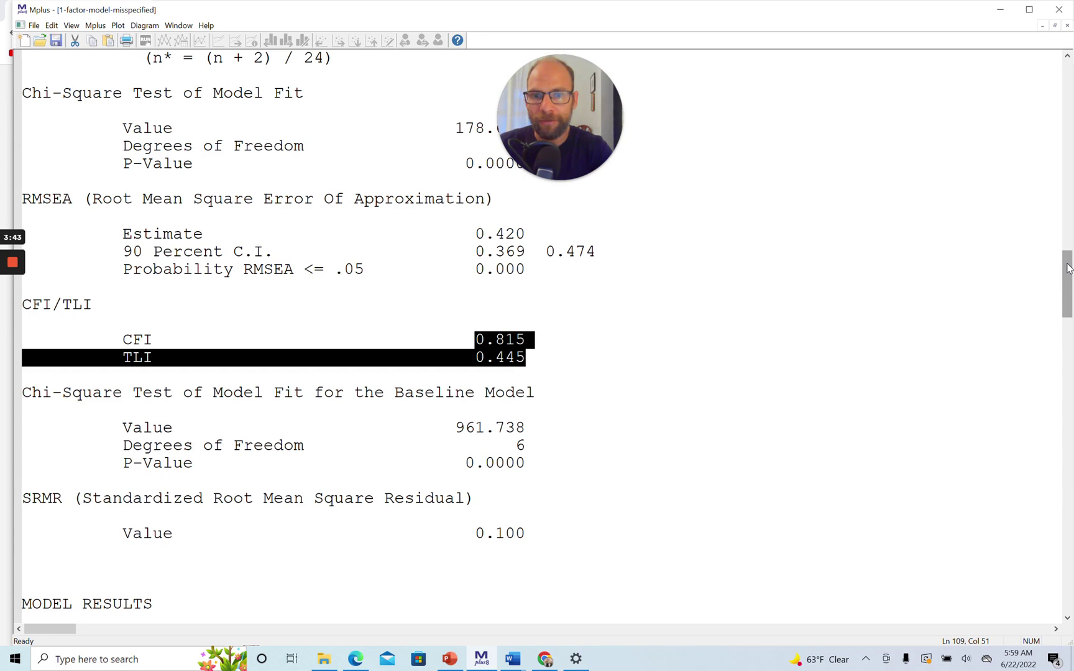
# - Highlight SRMR 0.100, then scroll down to the residual output
pyautogui.moveTo(1068, 268); pyautogui.dragTo(1068, 285)
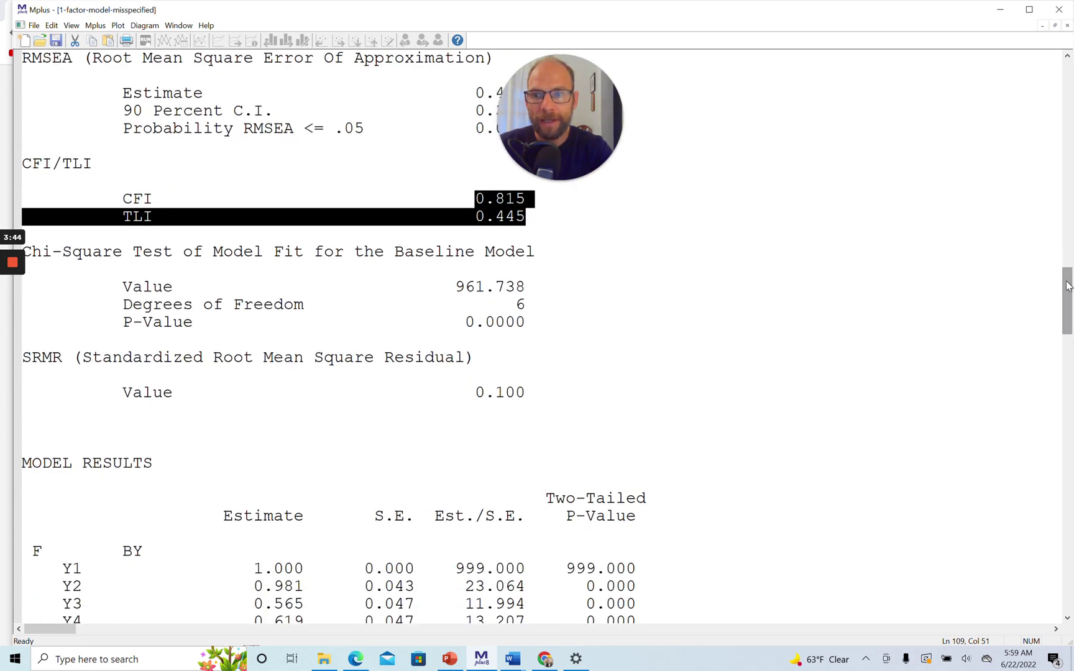
pyautogui.moveTo(465, 392); pyautogui.dragTo(526, 392)
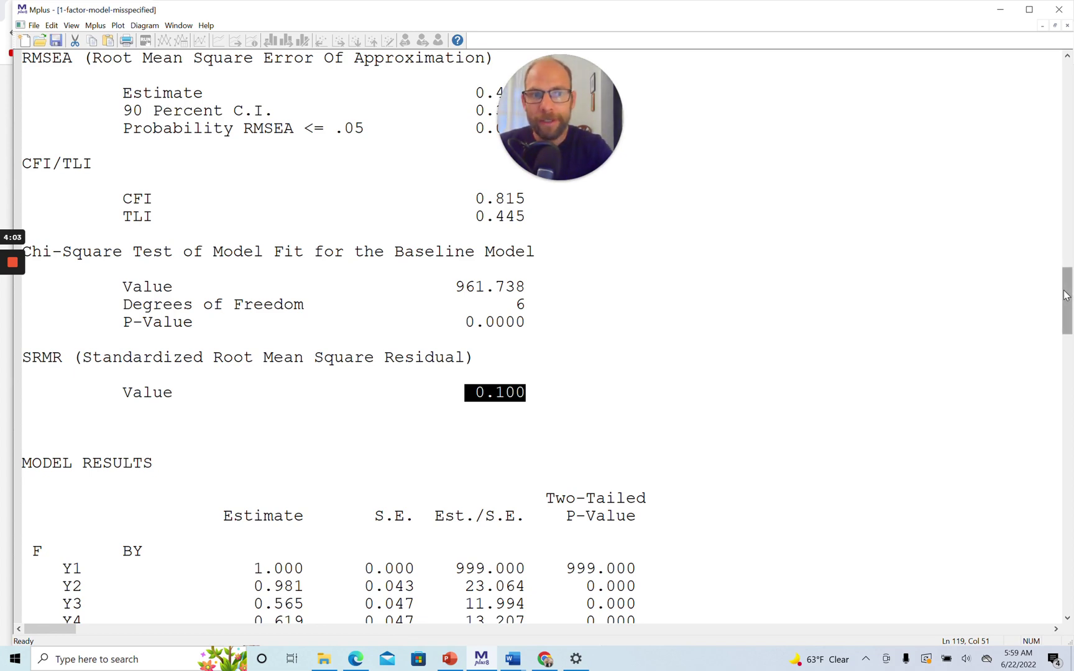
pyautogui.moveTo(1066, 295); pyautogui.dragTo(1070, 364)
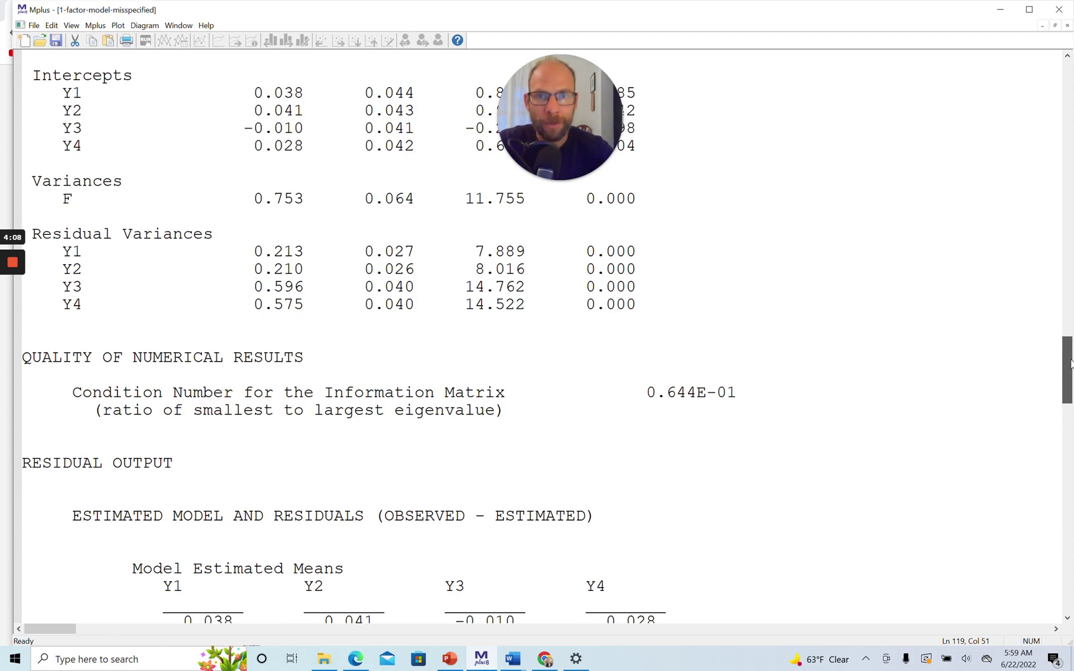
pyautogui.moveTo(1070, 364); pyautogui.dragTo(1072, 376)
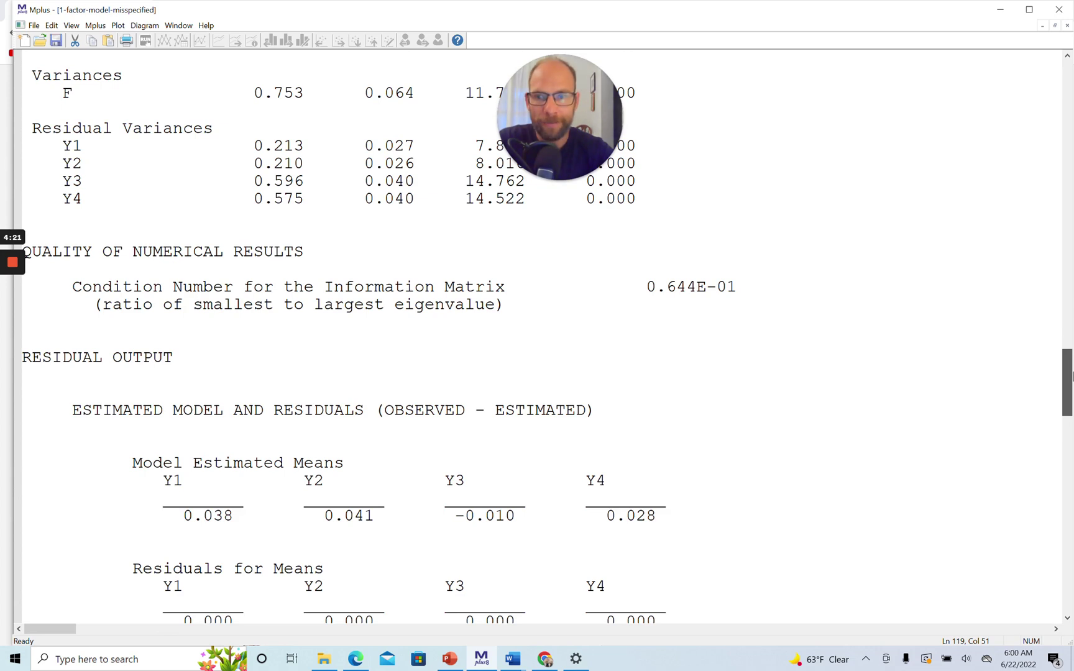
# - Highlight the Model Estimated Means block and the Residuals for Means values, all 0.000
pyautogui.moveTo(1072, 376); pyautogui.dragTo(1072, 397)
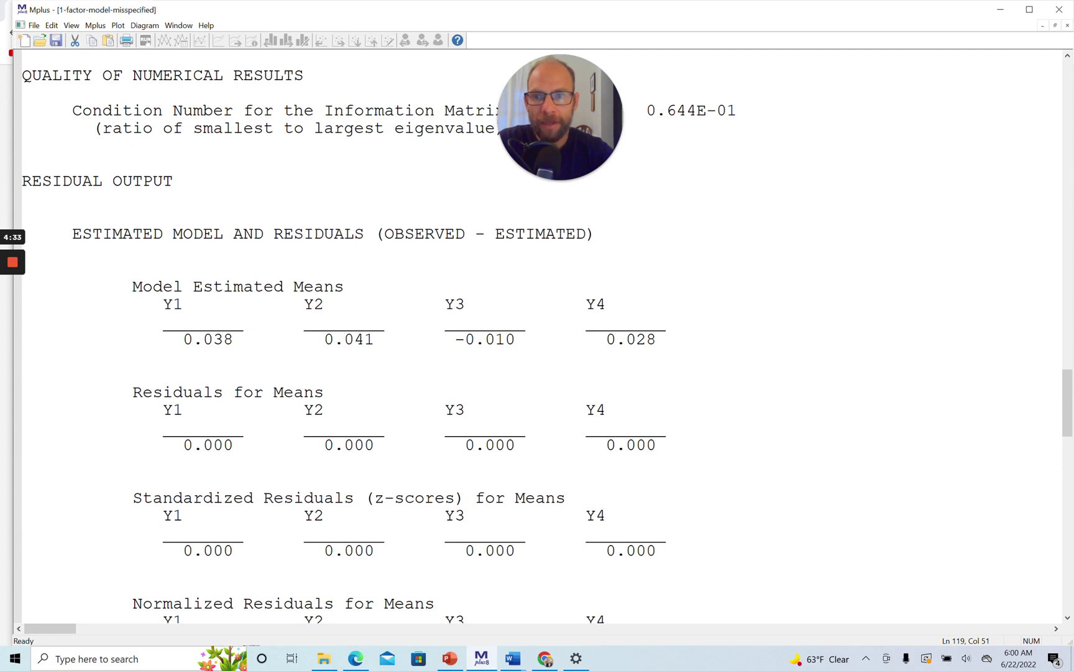
pyautogui.moveTo(134, 287); pyautogui.dragTo(23, 356)
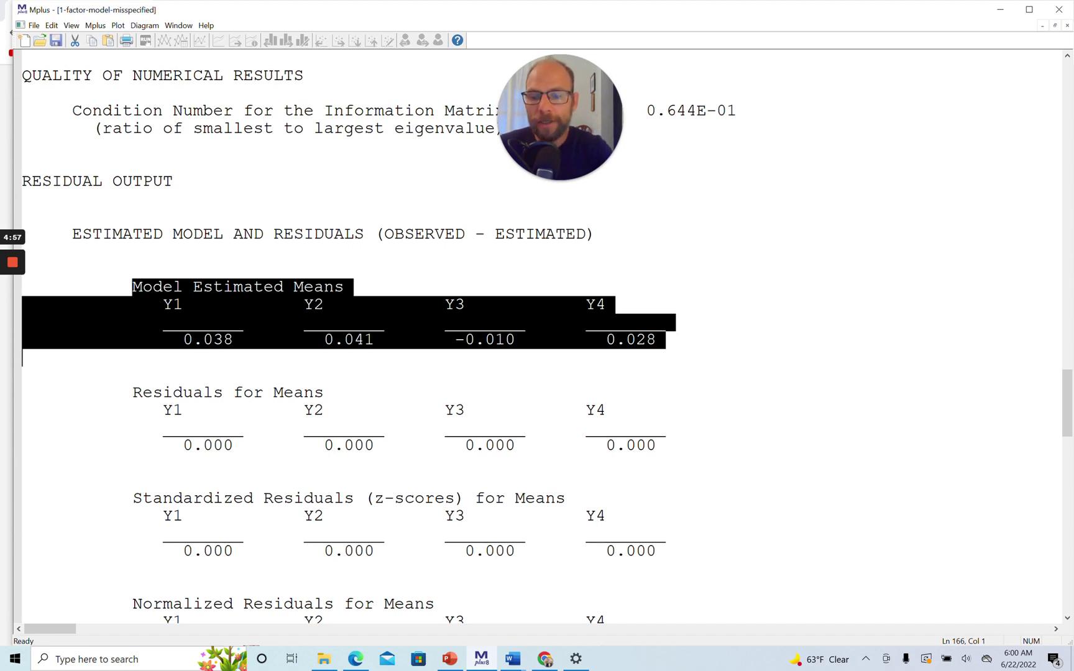
pyautogui.moveTo(133, 392); pyautogui.dragTo(259, 463)
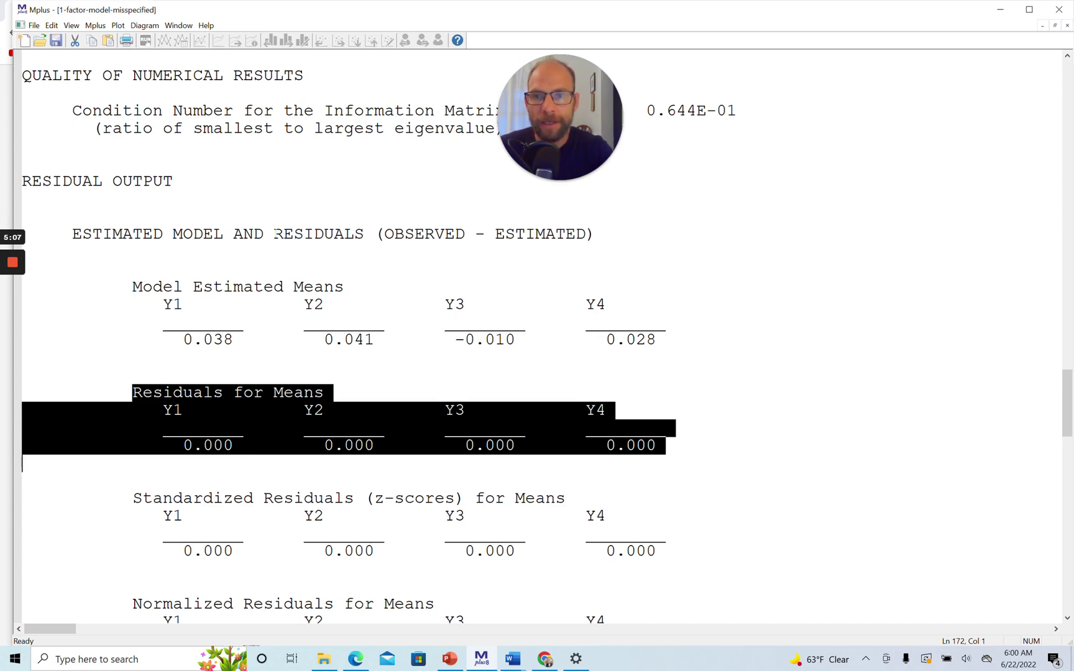
pyautogui.moveTo(273, 234); pyautogui.dragTo(549, 263)
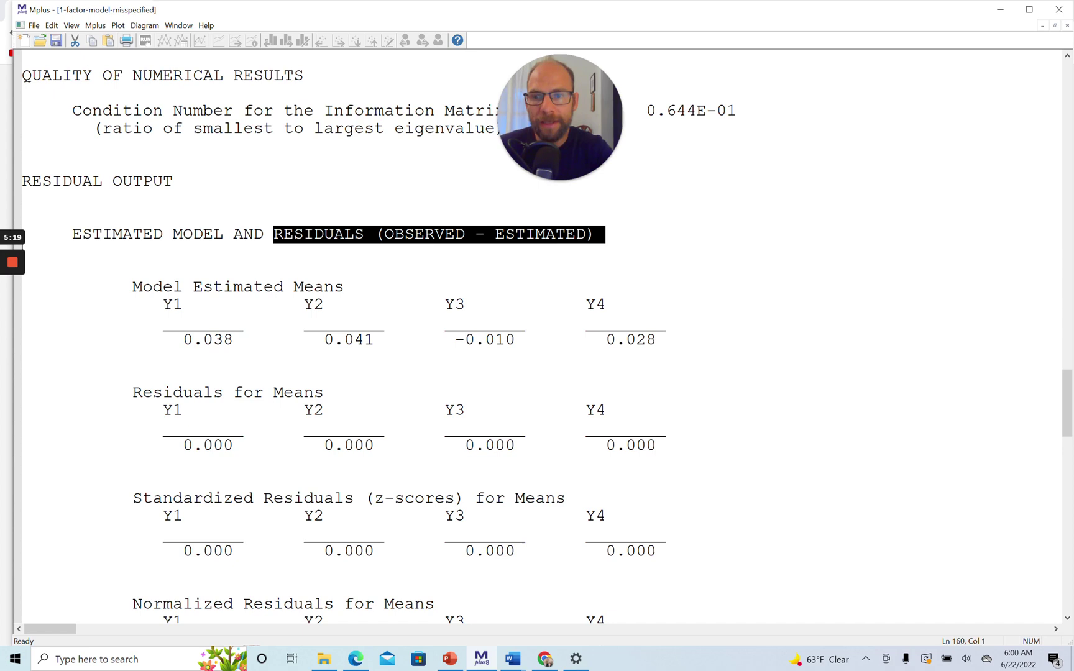
pyautogui.moveTo(132, 392); pyautogui.dragTo(647, 462)
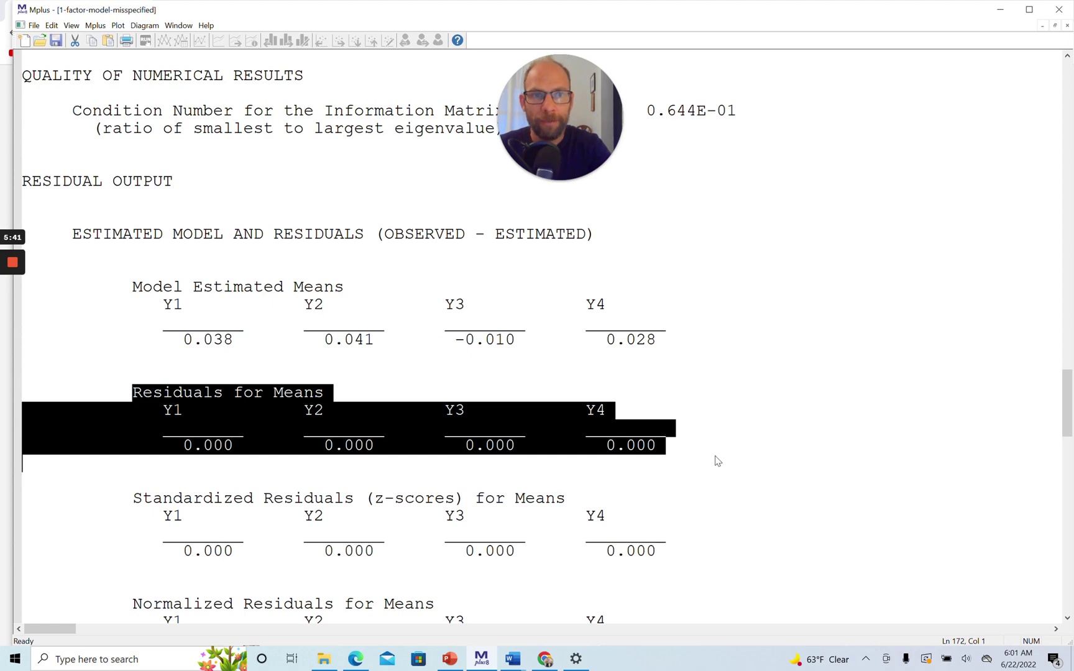
# - Highlight the Y1–Y4 intercept estimates in Model Results, then return to the residual output
pyautogui.click(1067, 57)
pyautogui.moveTo(1068, 57); pyautogui.dragTo(1067, 57)
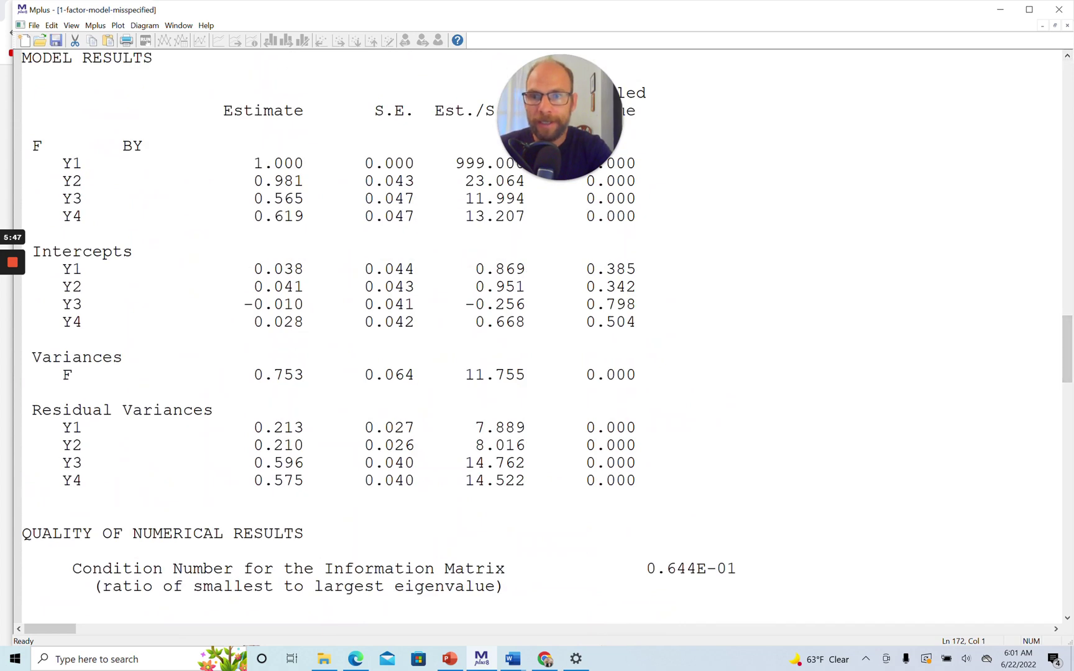
pyautogui.moveTo(51, 269); pyautogui.dragTo(304, 325)
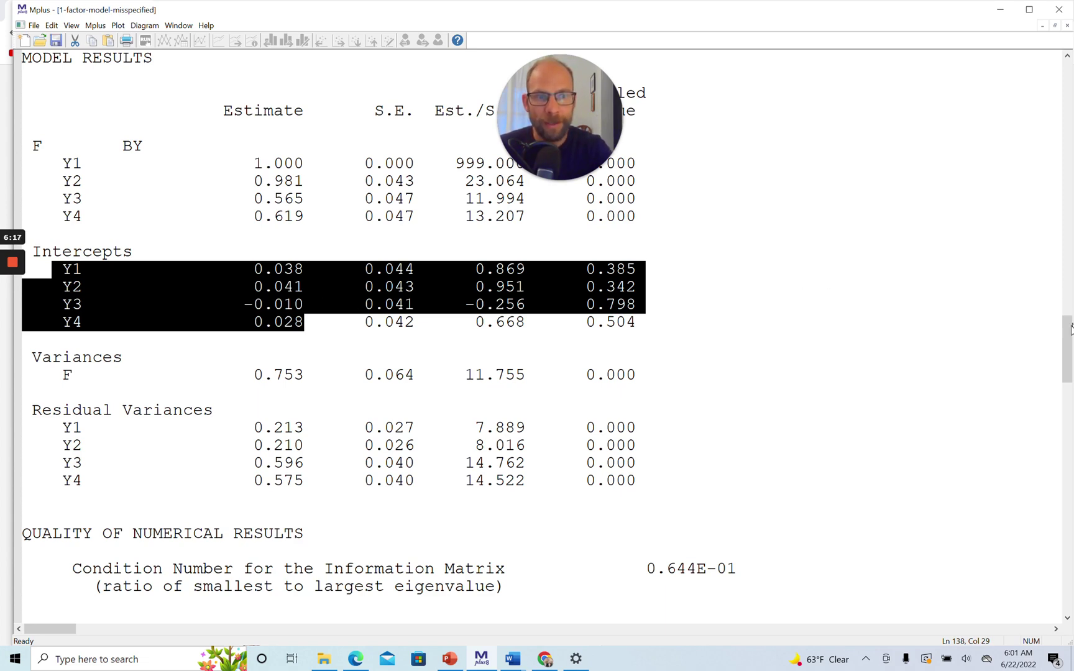
pyautogui.moveTo(1065, 334); pyautogui.dragTo(1067, 402)
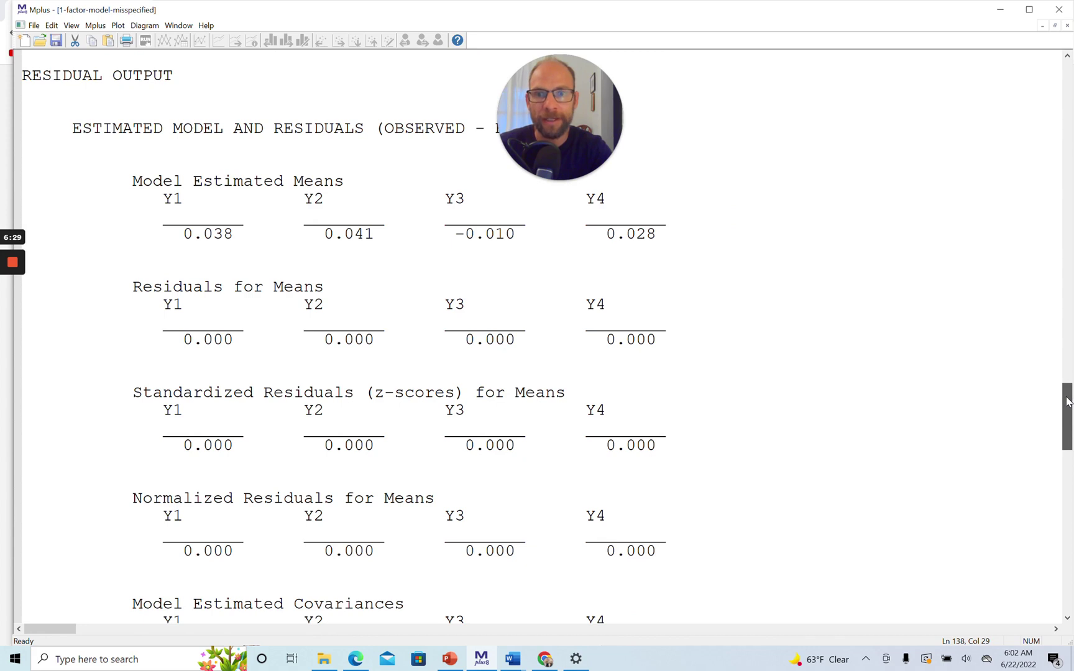
# - Highlight the Residuals for Means block, then scroll down to Model Estimated Covariances
pyautogui.moveTo(1067, 401); pyautogui.dragTo(1067, 401)
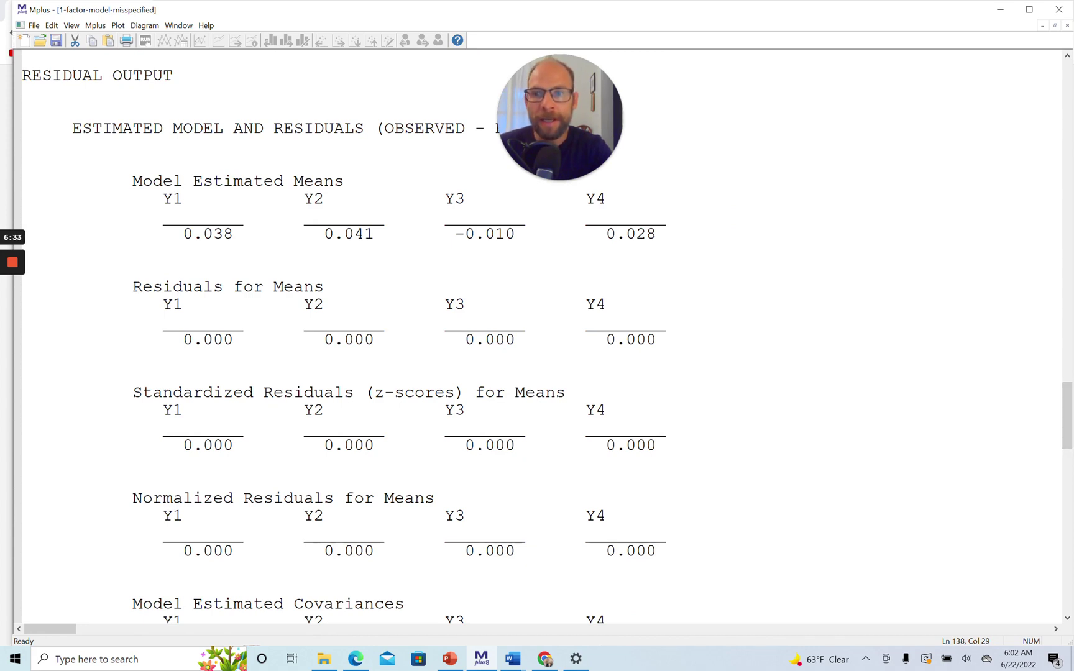
pyautogui.moveTo(132, 286); pyautogui.dragTo(311, 373)
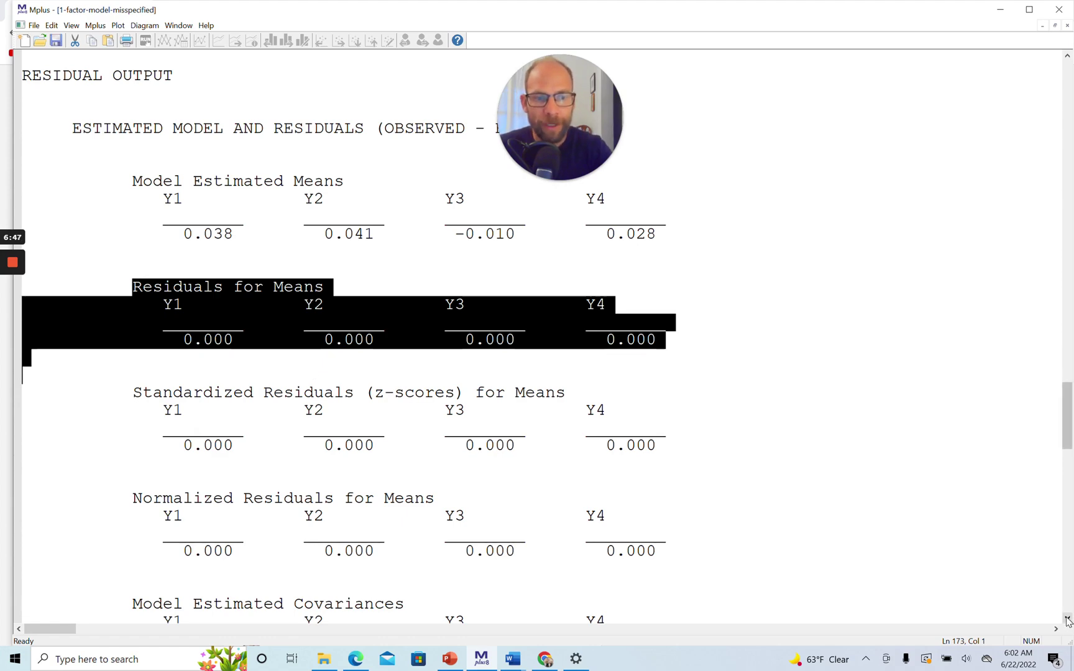
pyautogui.moveTo(1068, 620); pyautogui.dragTo(1068, 620)
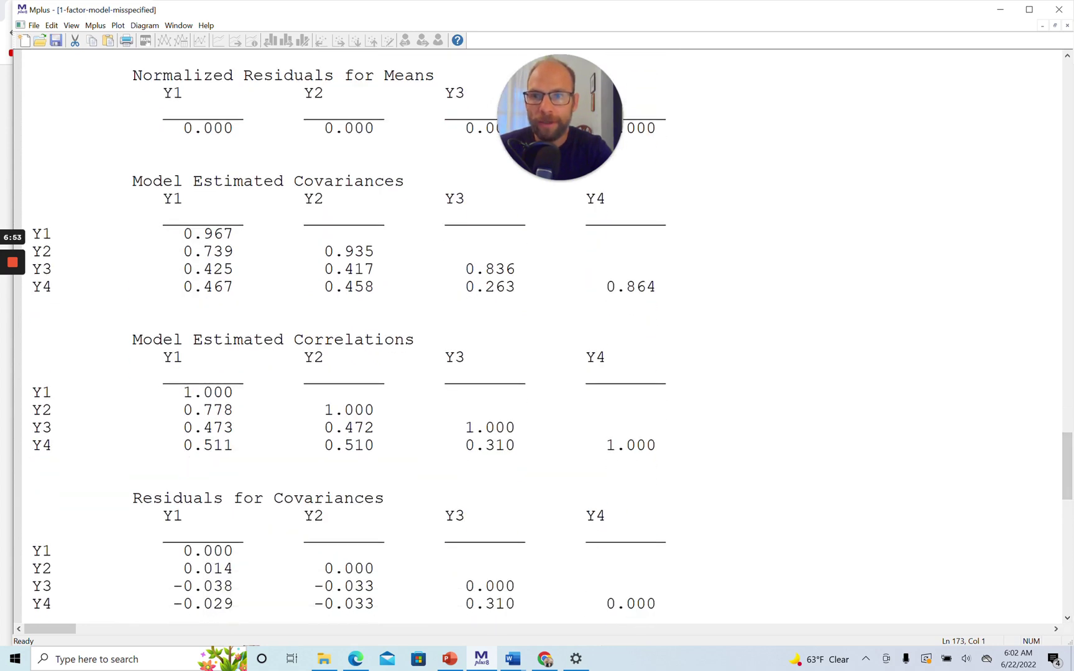
# - Highlight the Model Estimated Covariances matrix, then the Model Estimated Correlations matrix for Y1–Y4
pyautogui.moveTo(123, 181); pyautogui.dragTo(558, 302)
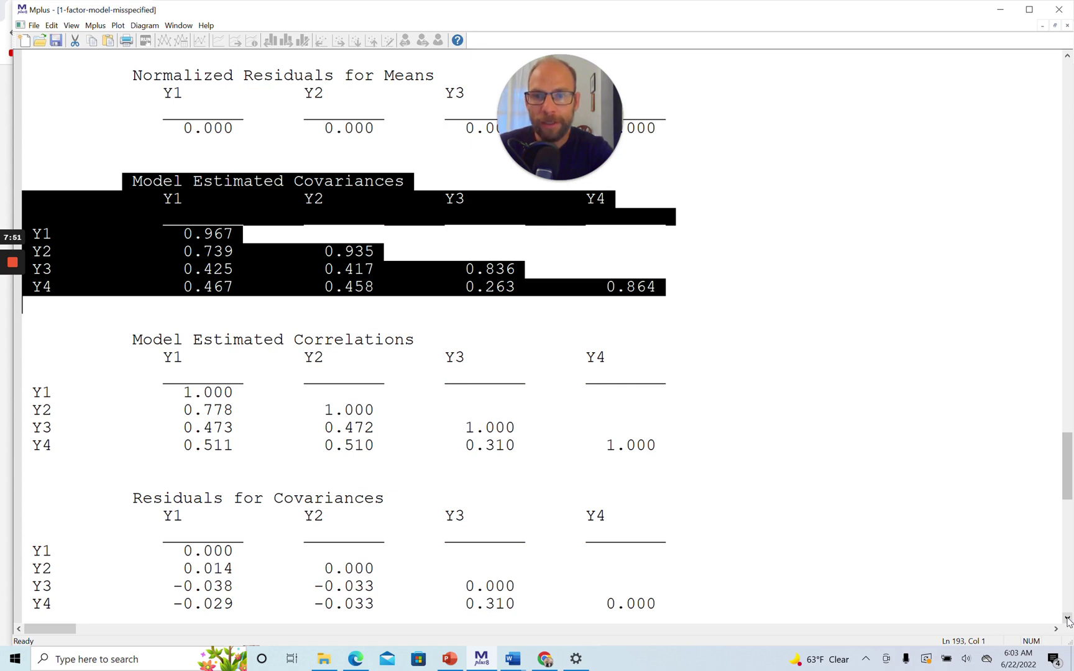
pyautogui.click(1068, 620)
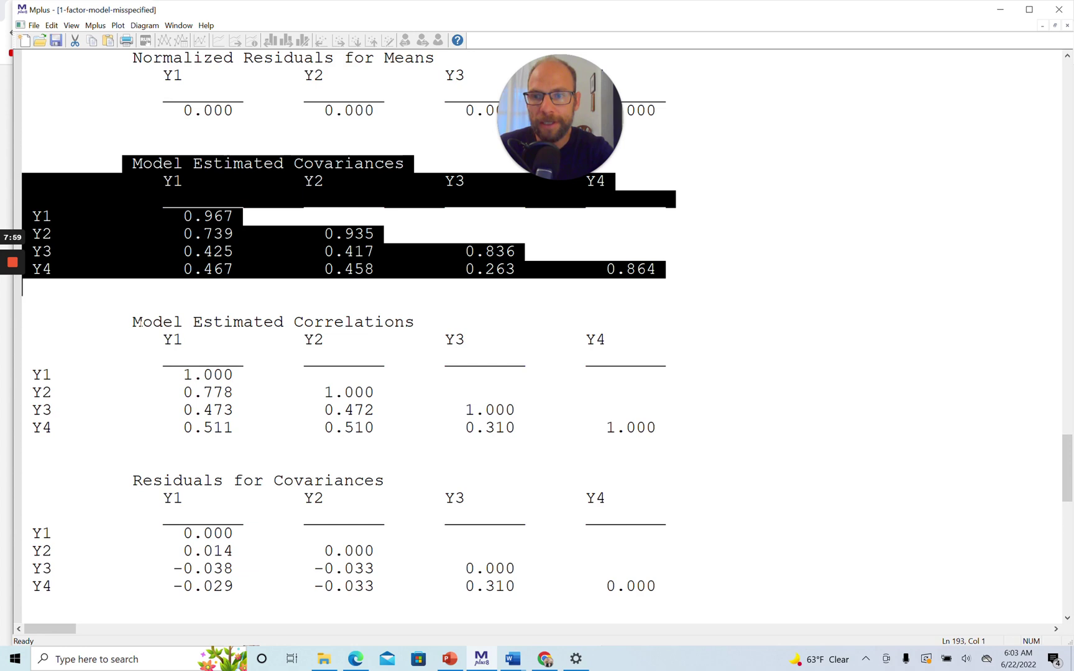
pyautogui.moveTo(131, 322); pyautogui.dragTo(367, 453)
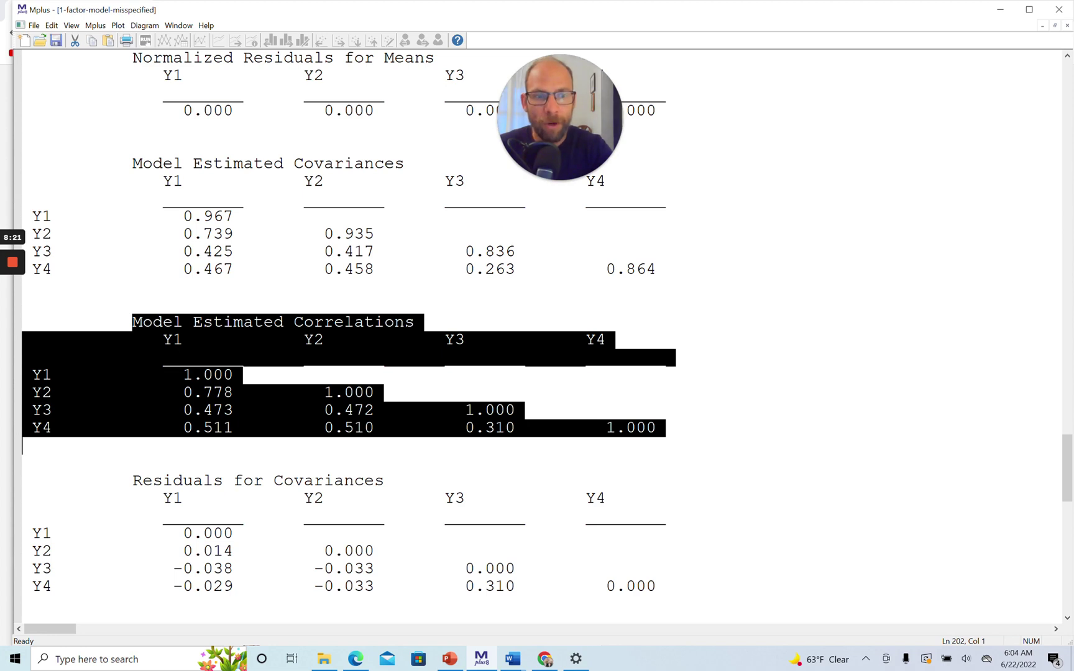
# - Scroll down and highlight the Residuals for Correlations heading
pyautogui.moveTo(1069, 497); pyautogui.dragTo(1070, 535)
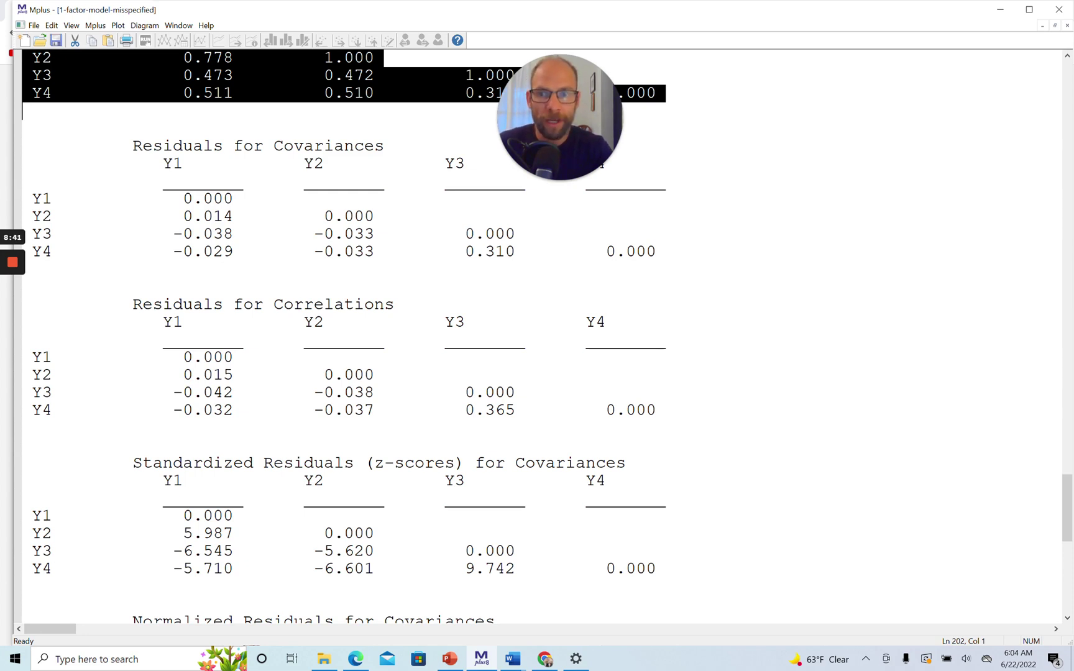
pyautogui.moveTo(122, 305); pyautogui.dragTo(394, 304)
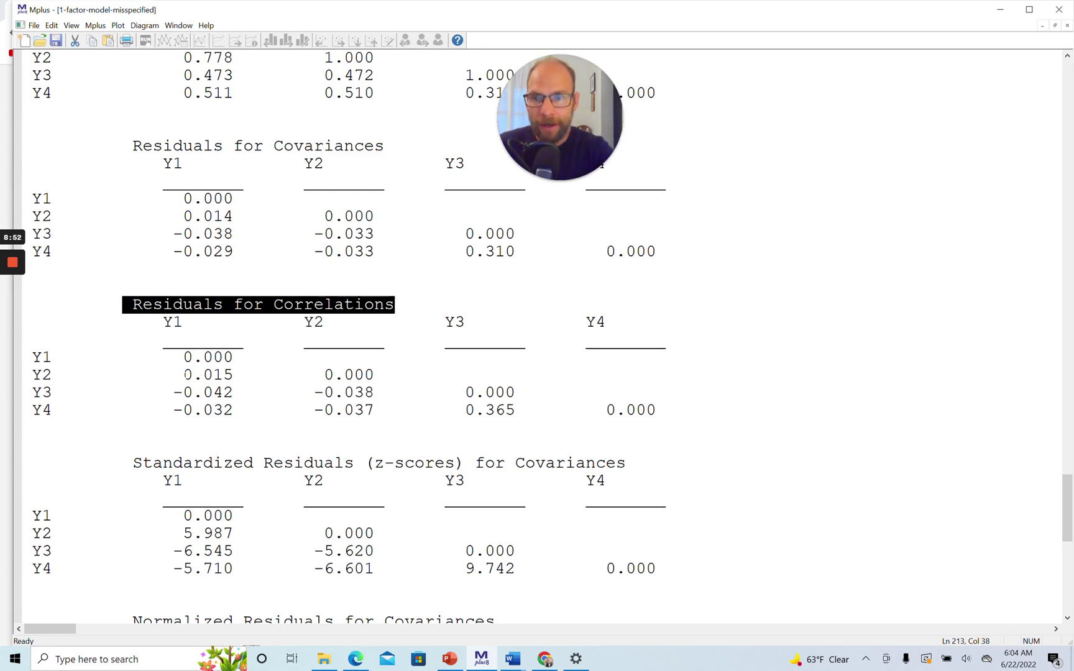
pyautogui.moveTo(184, 374); pyautogui.dragTo(373, 412)
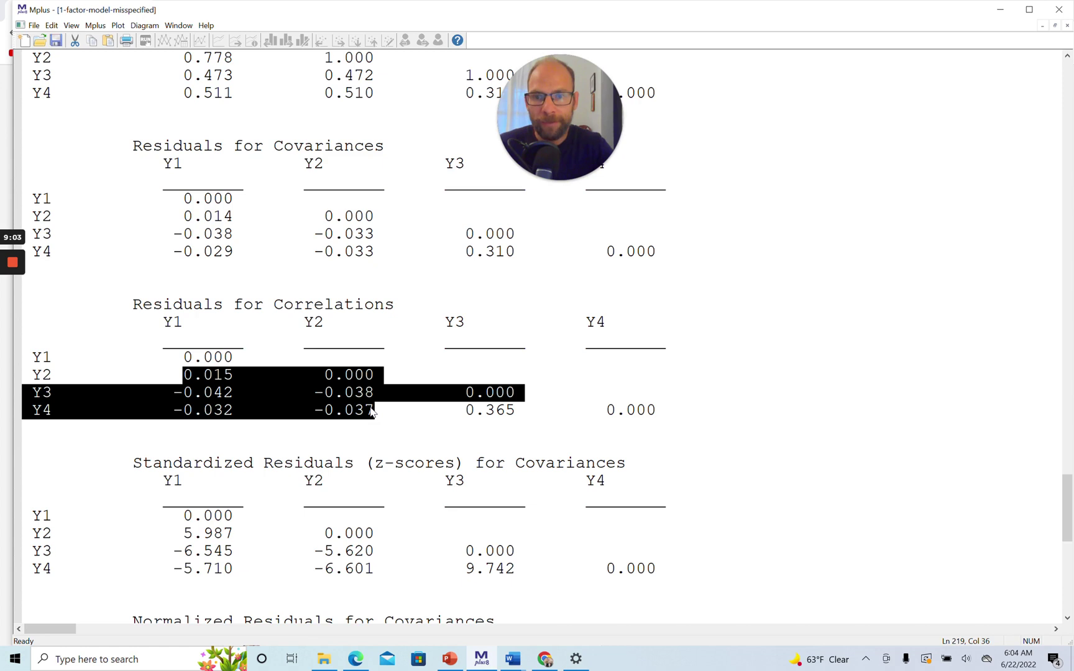
pyautogui.click(226, 357)
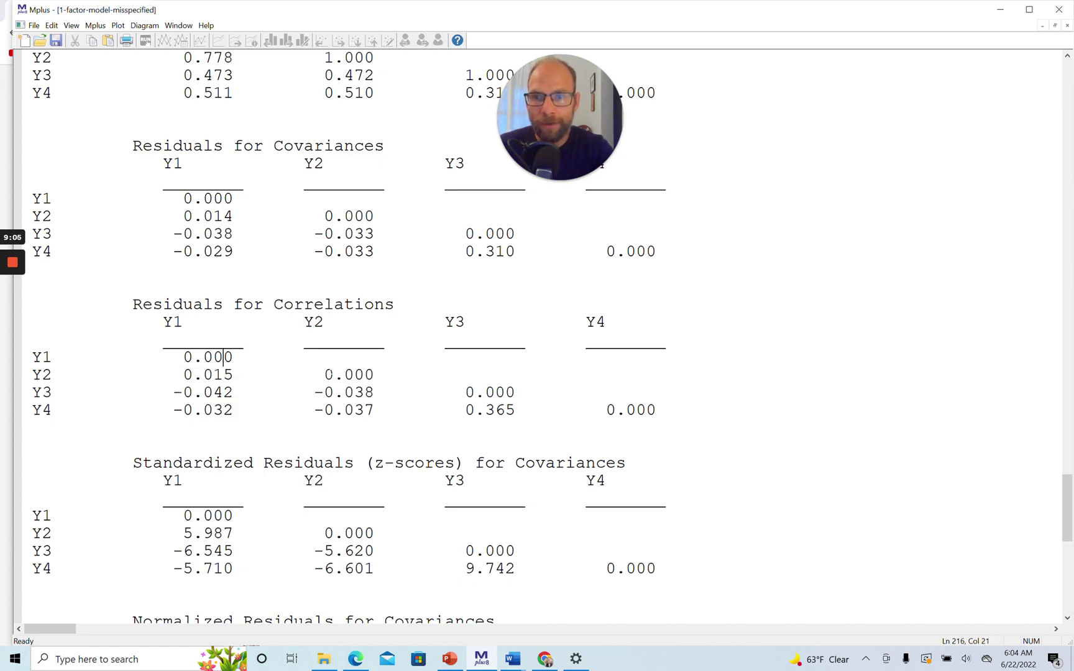
pyautogui.click(486, 392)
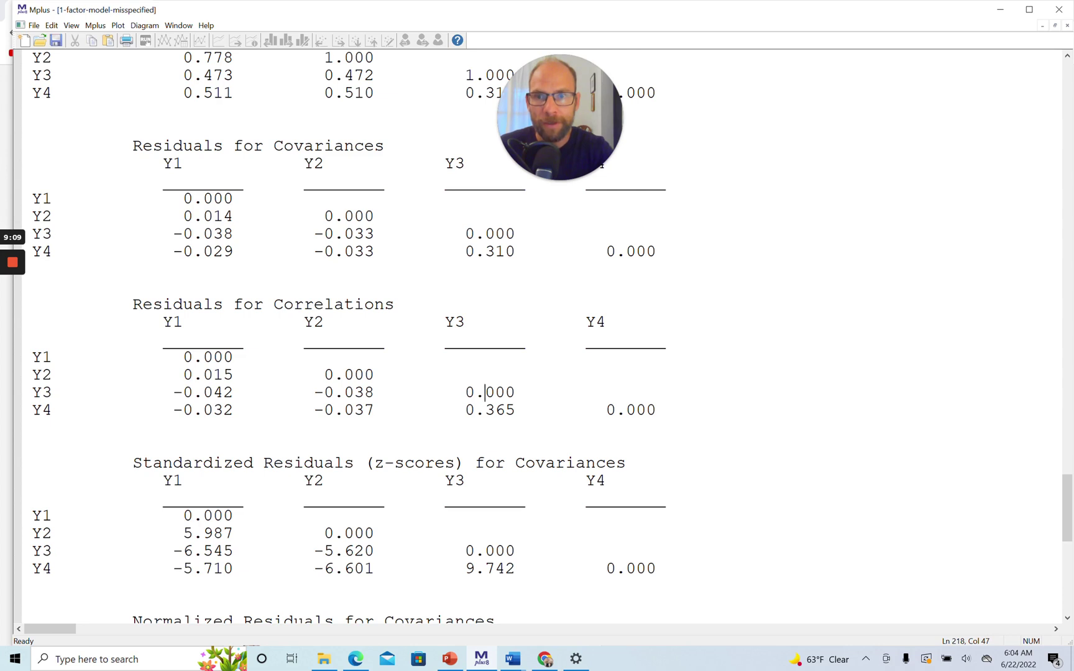
pyautogui.click(224, 199)
pyautogui.click(354, 217)
pyautogui.click(505, 234)
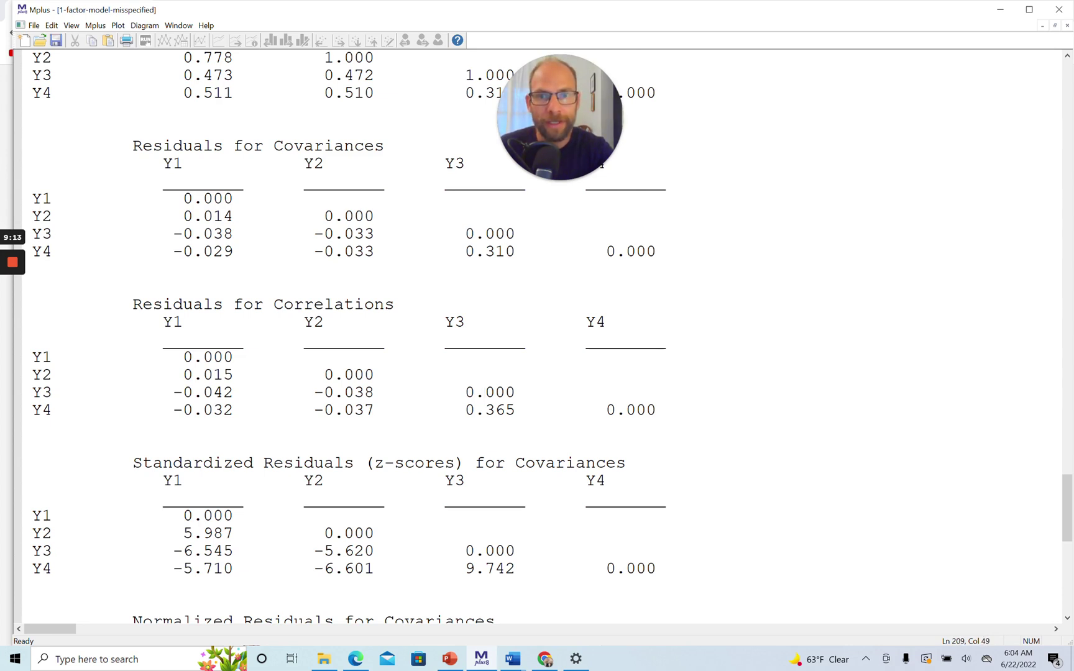
pyautogui.click(626, 251)
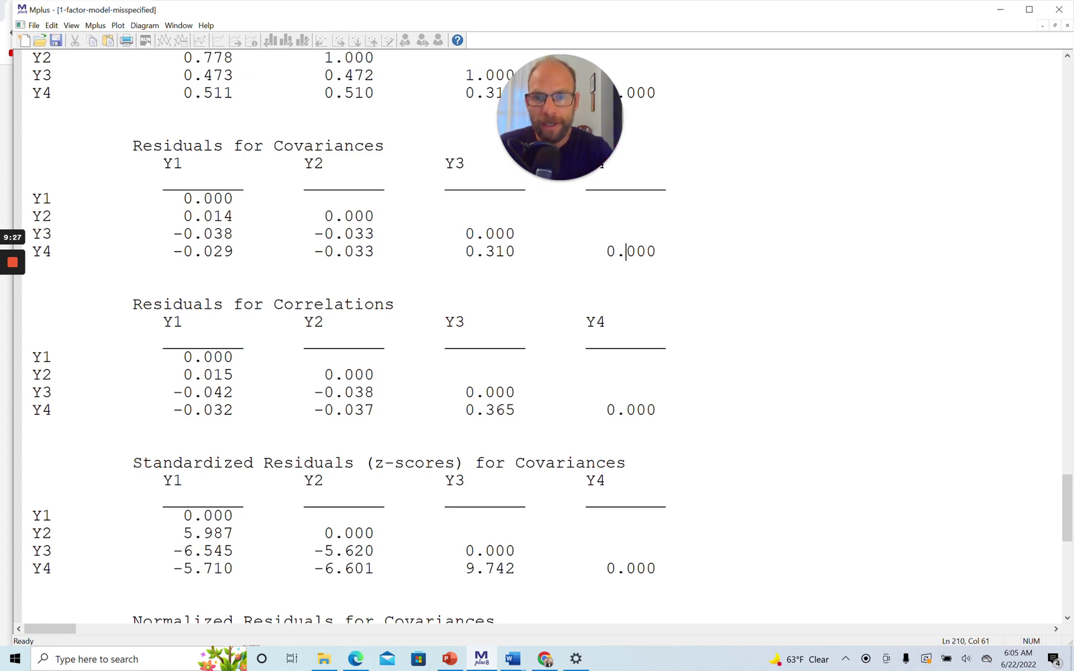
# - Highlight the 0.365 residual correlation in the Y4 row, Y3 column
pyautogui.moveTo(465, 411); pyautogui.dragTo(518, 422)
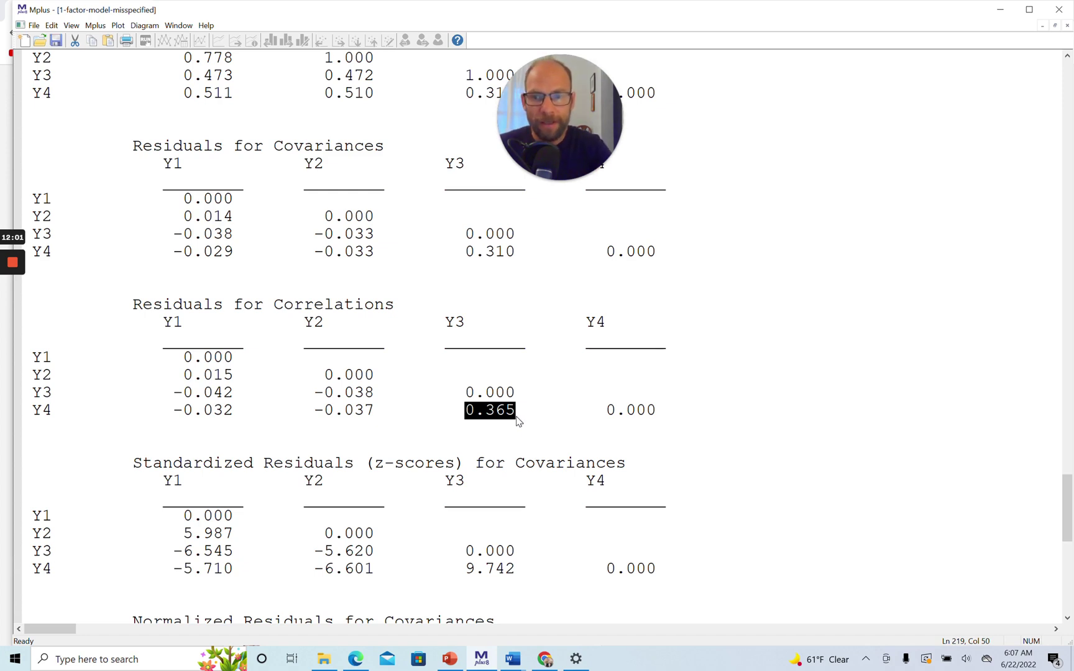
# - Scroll down and highlight the Standardized Residuals (z-scores) for Covariances table showing Y3–Y4 at 9.742
pyautogui.click(1068, 617)
pyautogui.click(1068, 618)
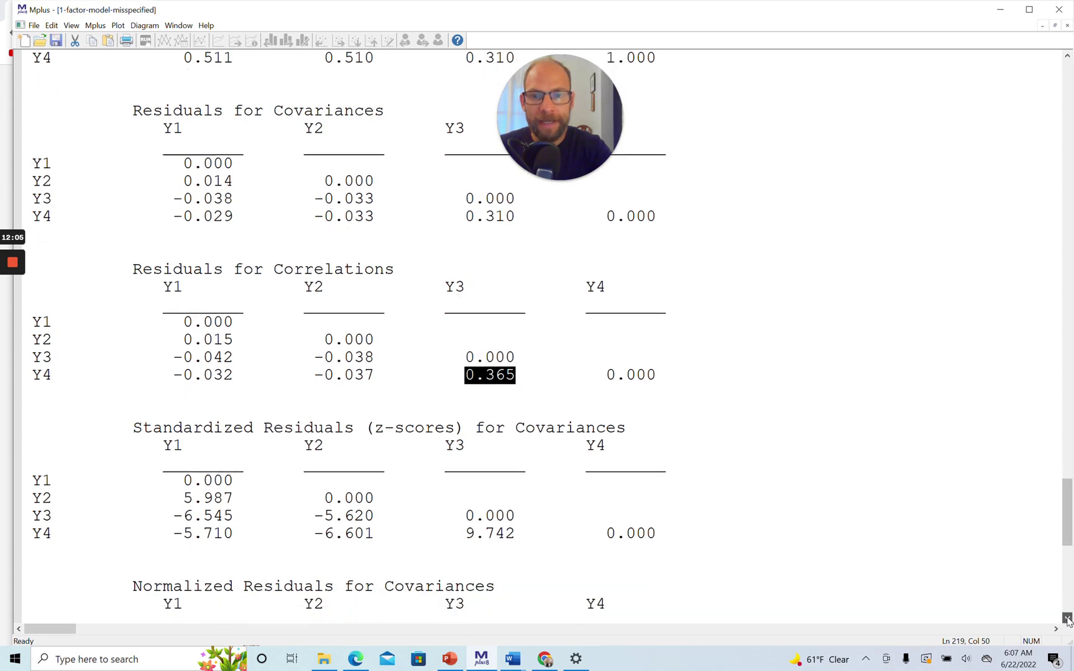
pyautogui.click(1068, 619)
pyautogui.click(1068, 619)
pyautogui.click(1068, 619)
pyautogui.click(1068, 618)
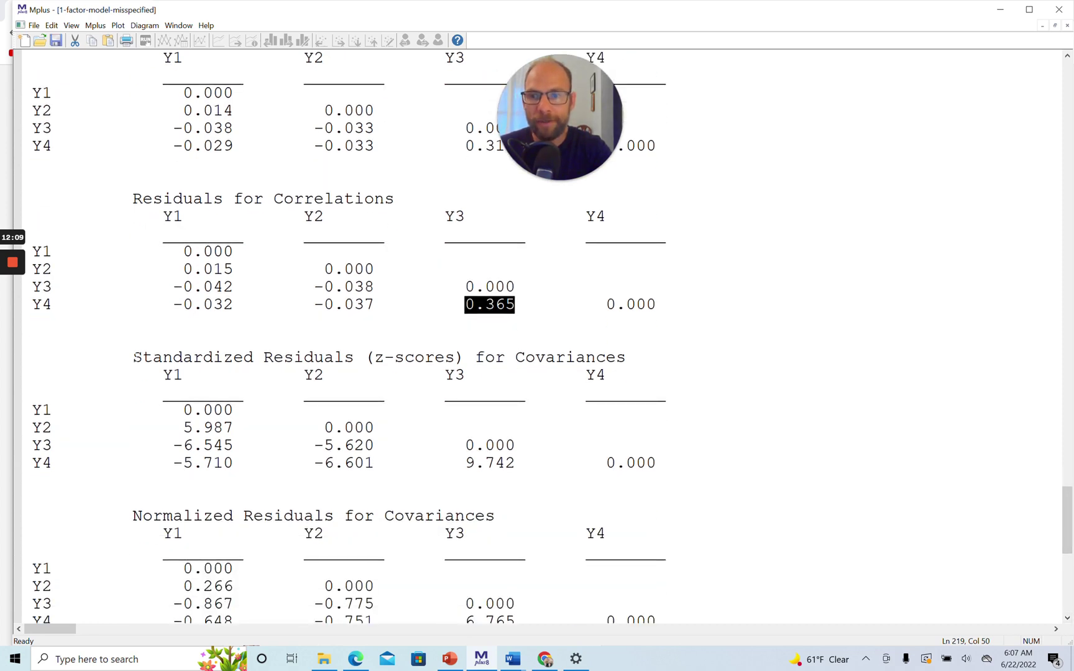
pyautogui.moveTo(133, 357); pyautogui.dragTo(539, 486)
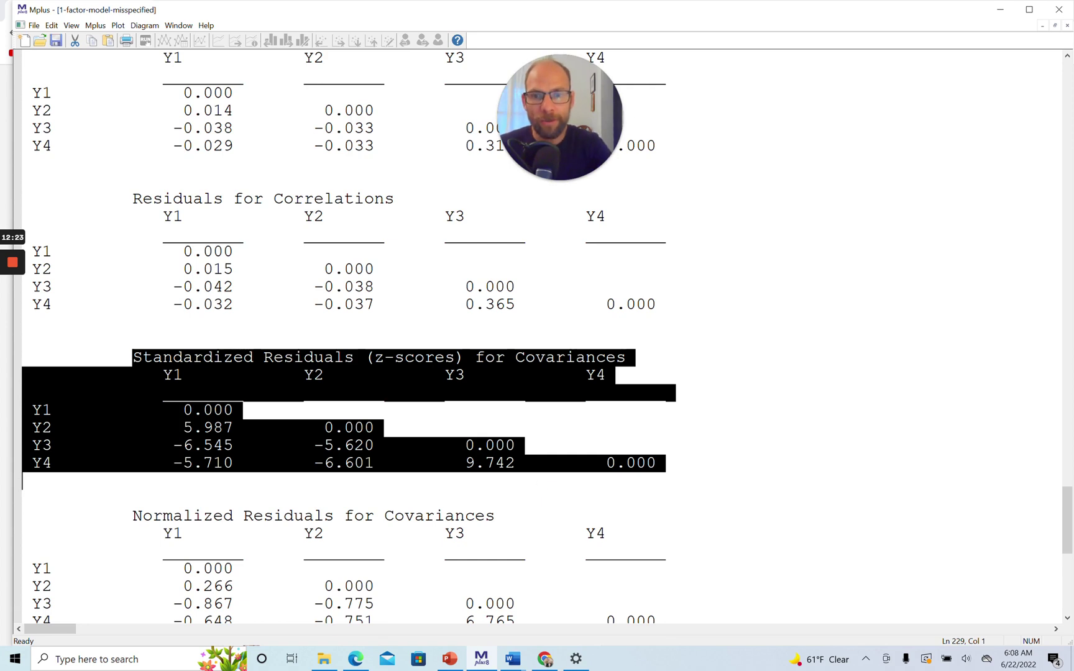
# - Highlight only the Y3–Y4 z-score 9.742 in the Y4 row, Y3 column
pyautogui.click(466, 463)
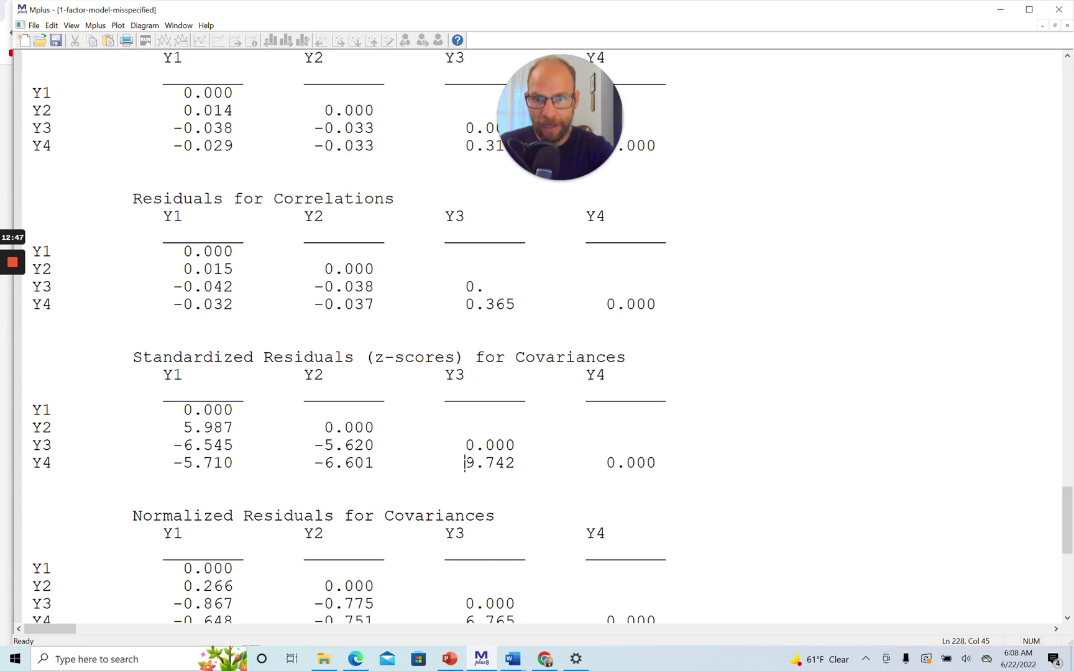
pyautogui.moveTo(465, 463); pyautogui.dragTo(515, 464)
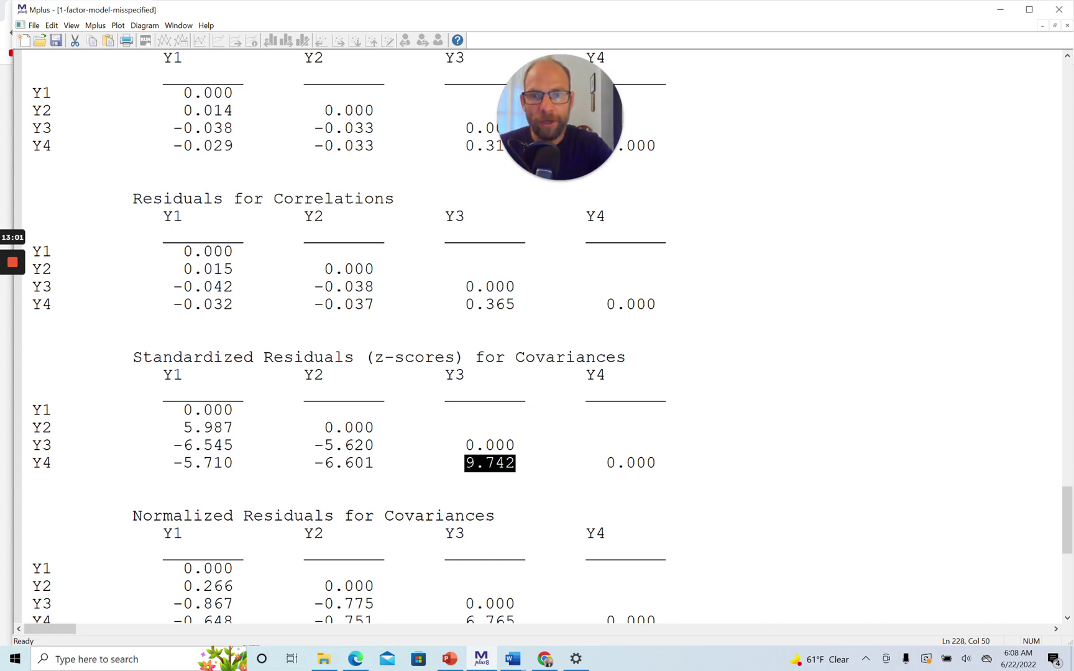
pyautogui.moveTo(465, 305); pyautogui.dragTo(533, 313)
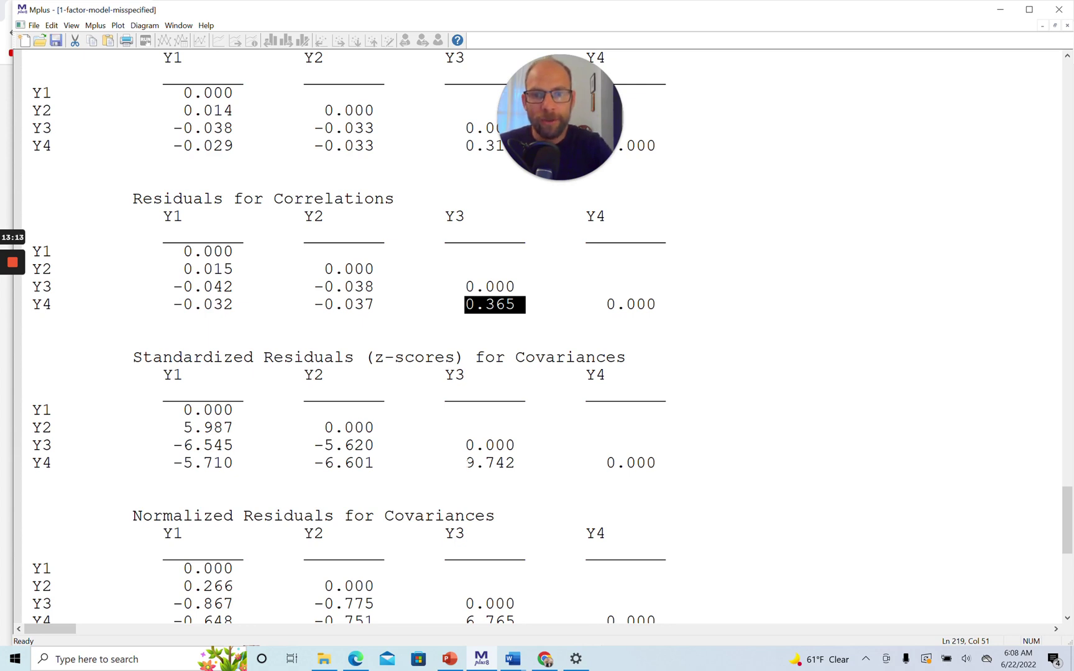
pyautogui.moveTo(465, 463); pyautogui.dragTo(516, 465)
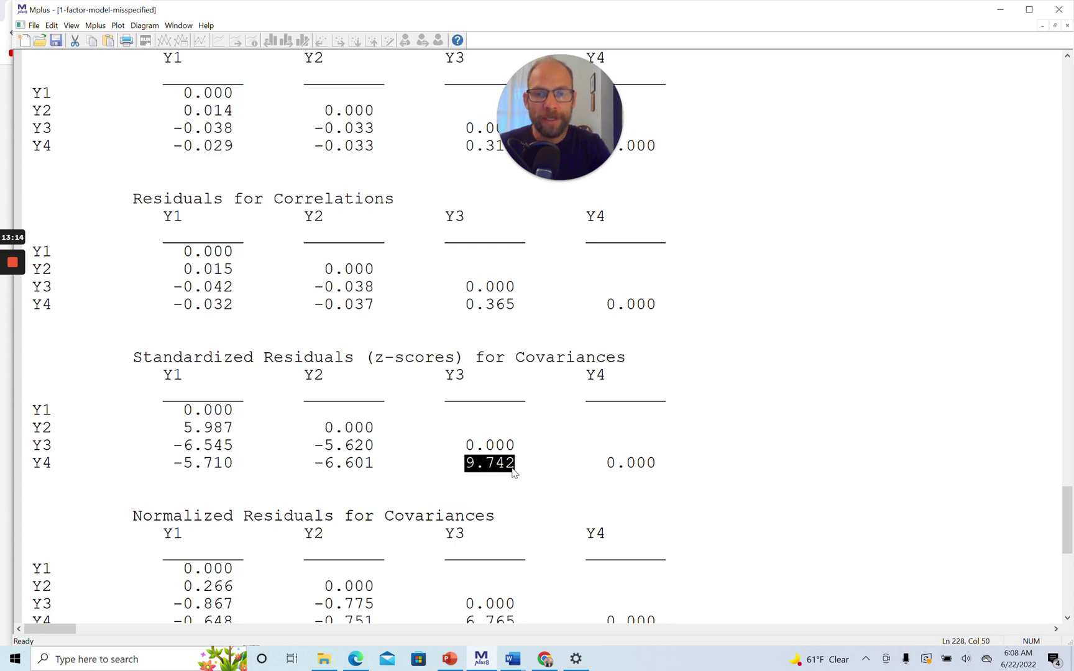